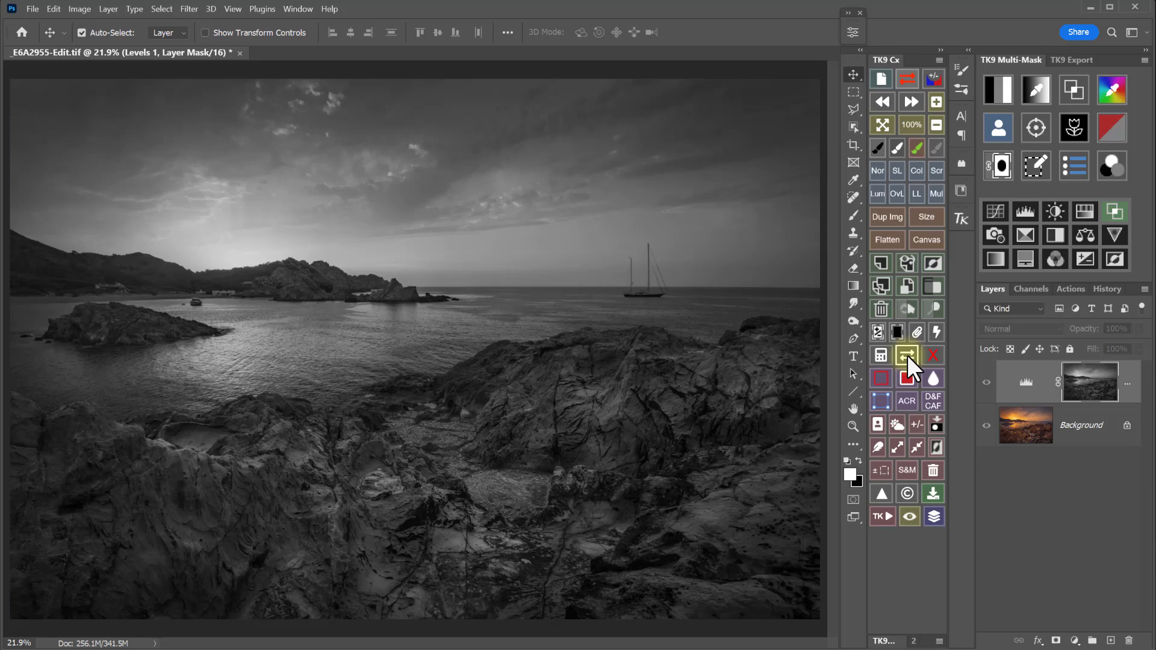
Turn off the layer mask view of the Levels 1 adjustment layer
{"action": "left_click", "coordinate": [907, 355]}
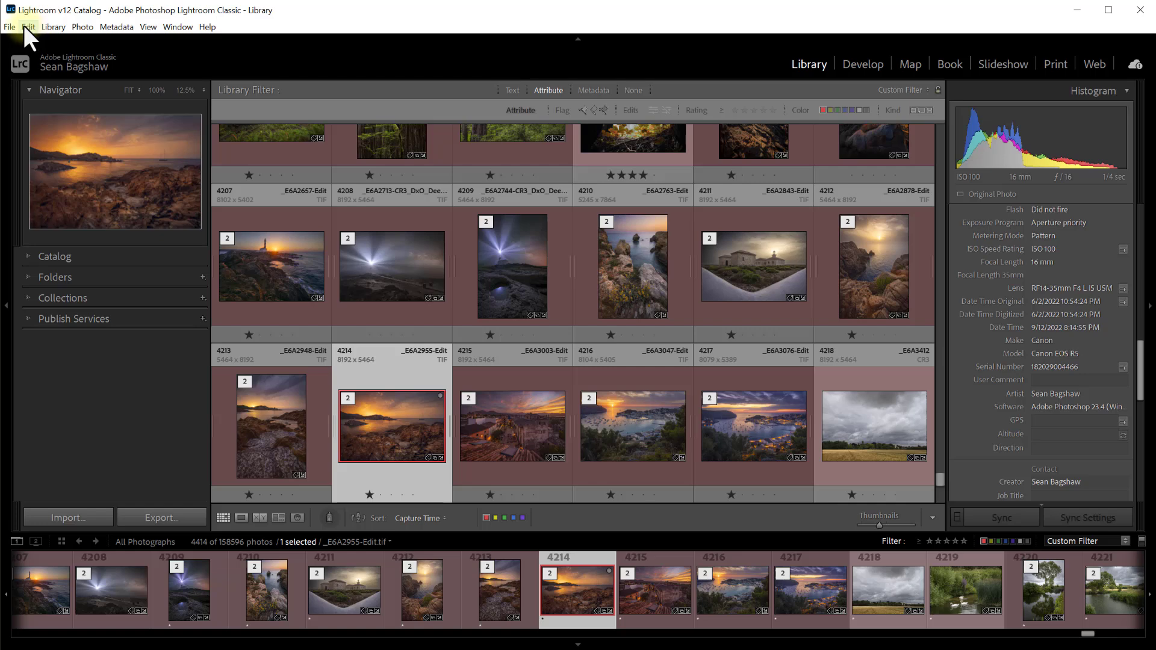
Switch to Lightroom Classic and set its external editing preferences for Photoshop to ProPhoto RGB color space and 16 bits/component
{"action": "left_click", "coordinate": [24, 26]}
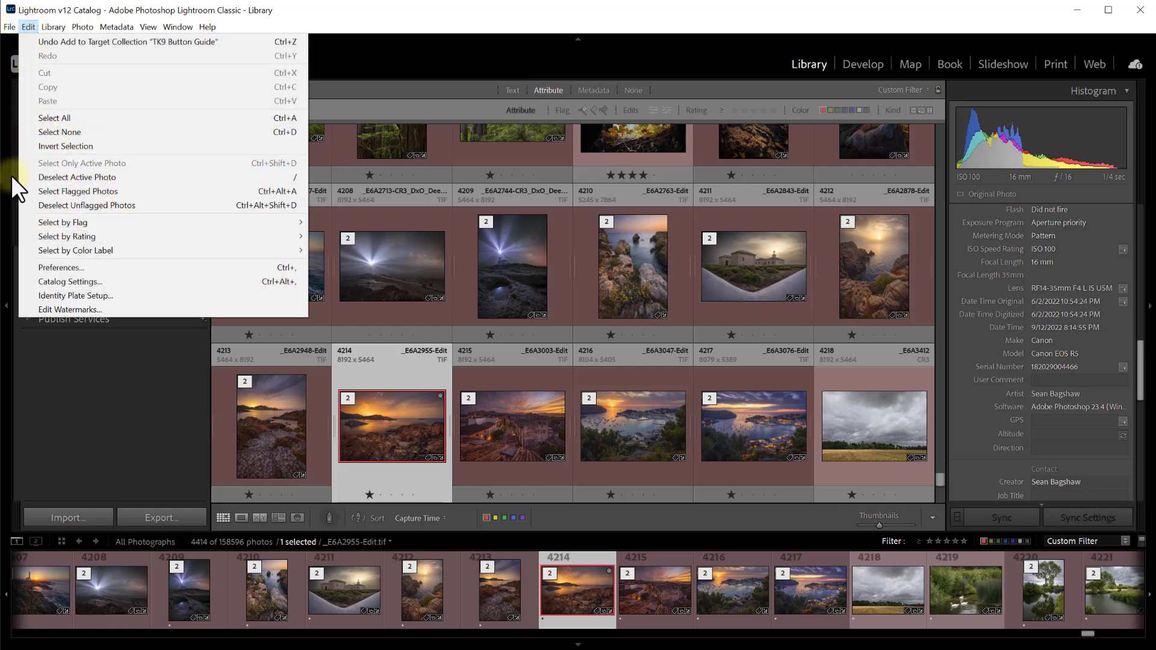
{"action": "left_click", "coordinate": [24, 266]}
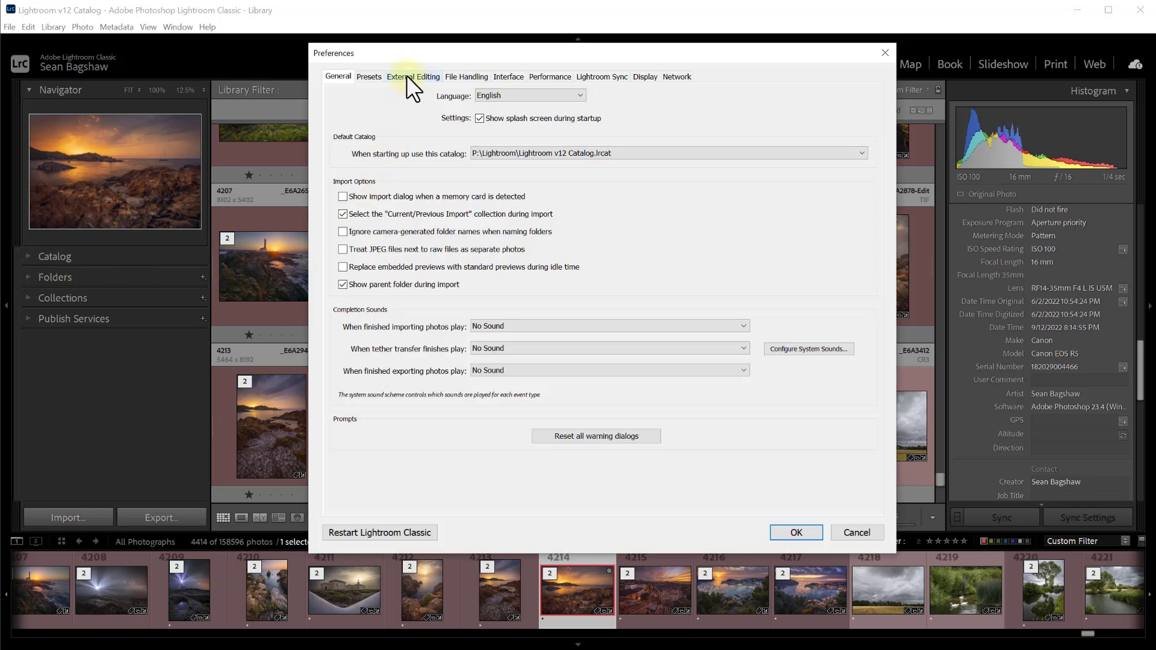
{"action": "left_click", "coordinate": [406, 77]}
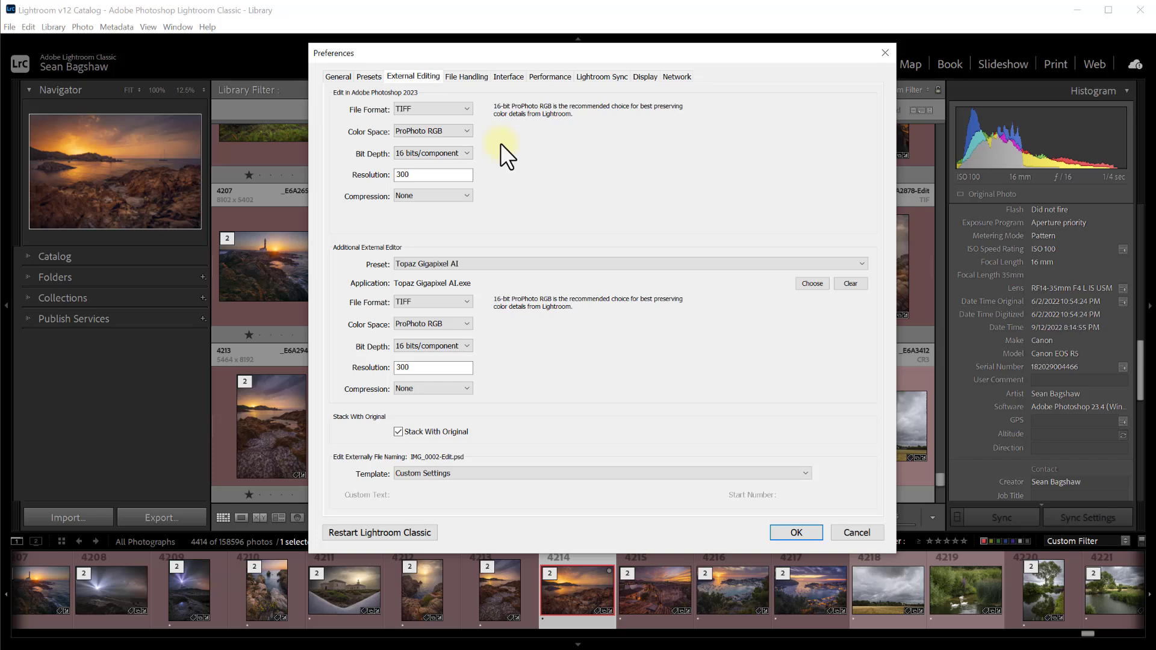
{"action": "left_click", "coordinate": [467, 130]}
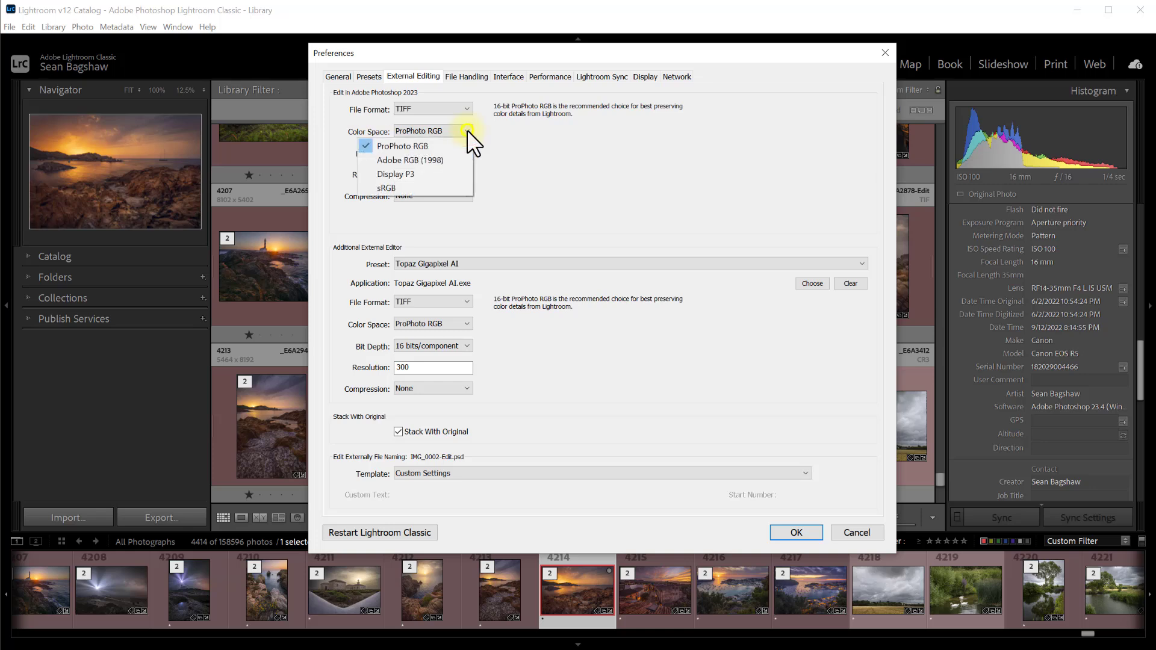
{"action": "left_click", "coordinate": [460, 142]}
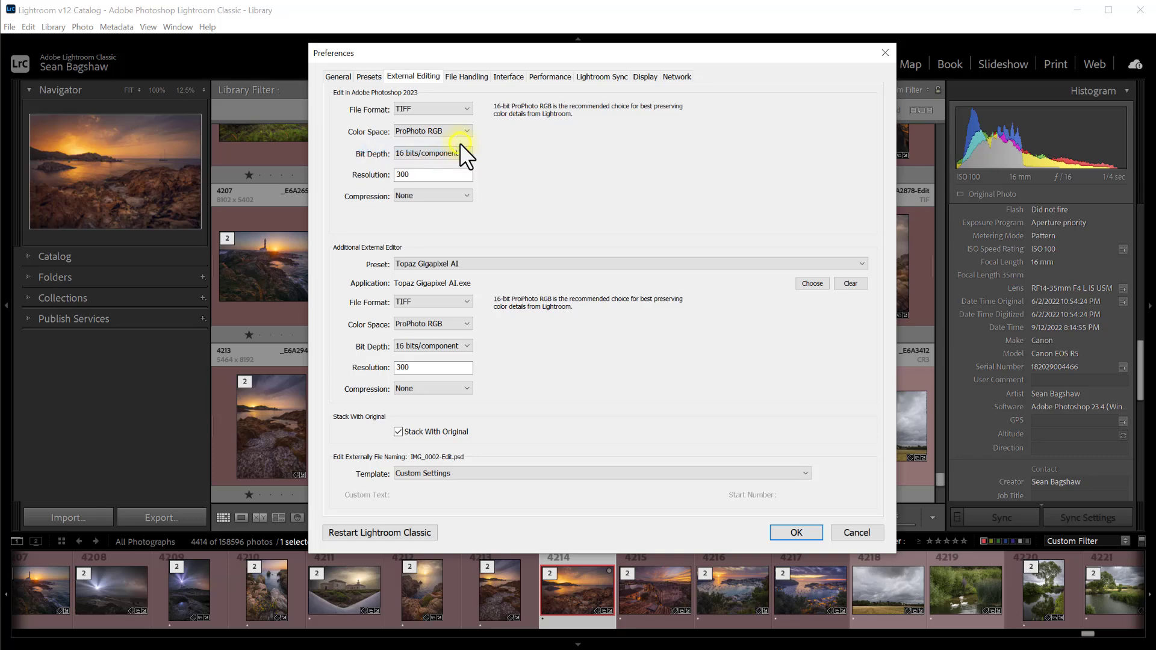
{"action": "left_click", "coordinate": [467, 152]}
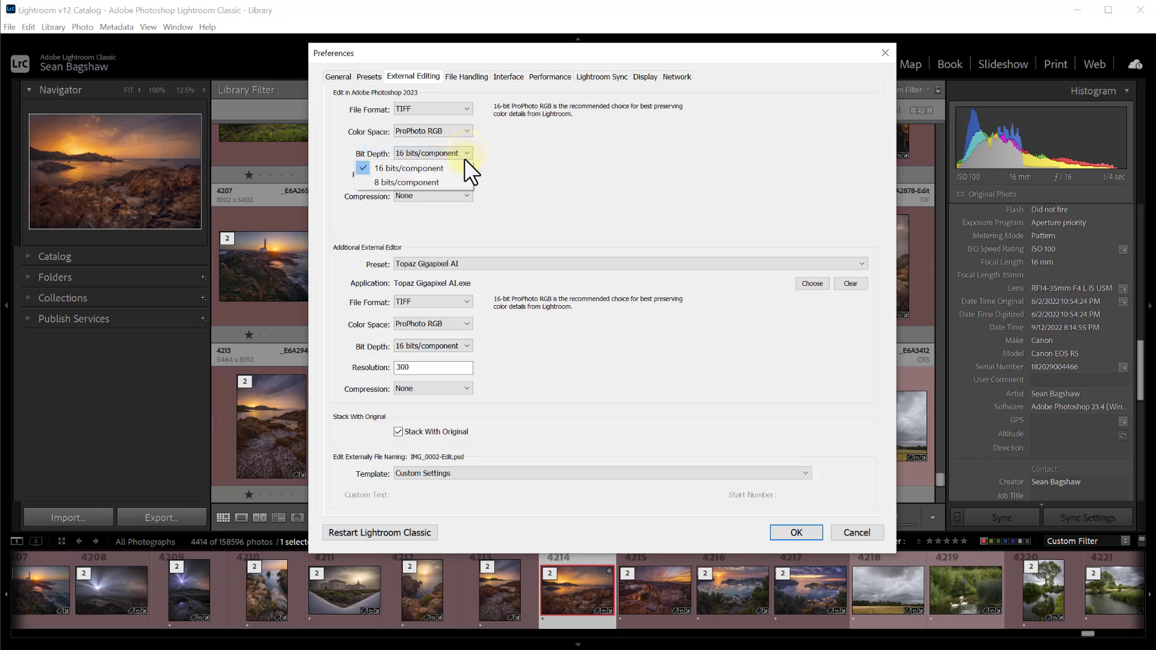
{"action": "left_click", "coordinate": [464, 167]}
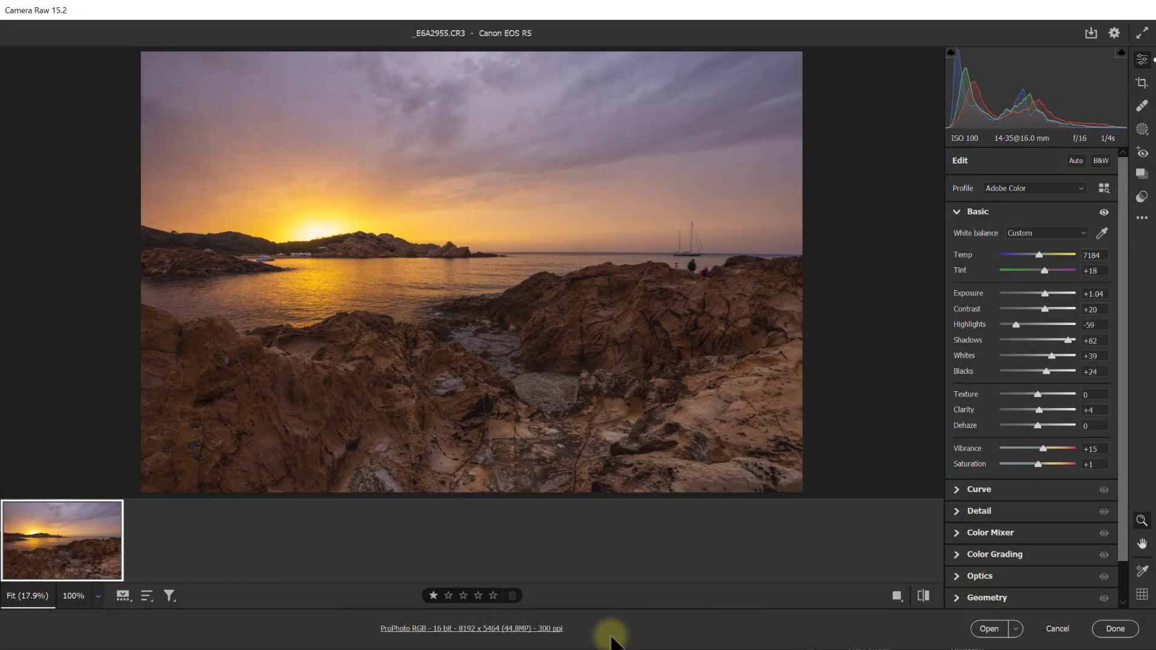
Switch to Camera Raw and open the workflow options for _E6A2955.CR3
{"action": "left_click", "coordinate": [495, 629]}
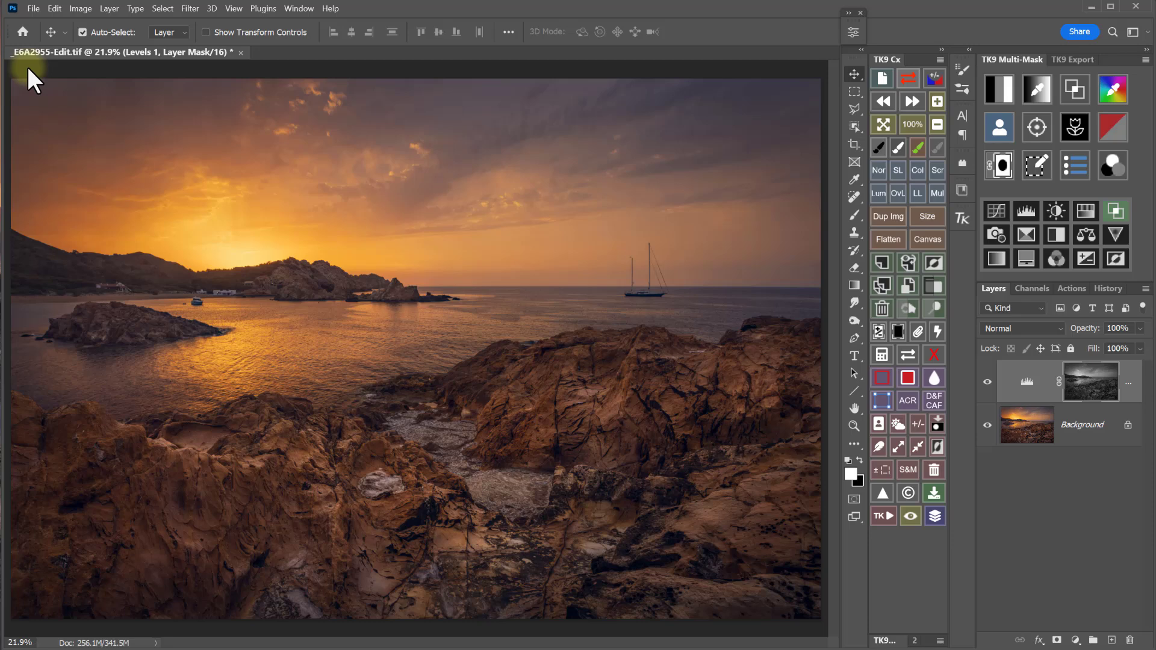
Switch to Photoshop and, in Color Settings, set the RGB working space to ProPhoto RGB and the gray one to Gray Gamma 1.8
{"action": "left_click", "coordinate": [54, 9]}
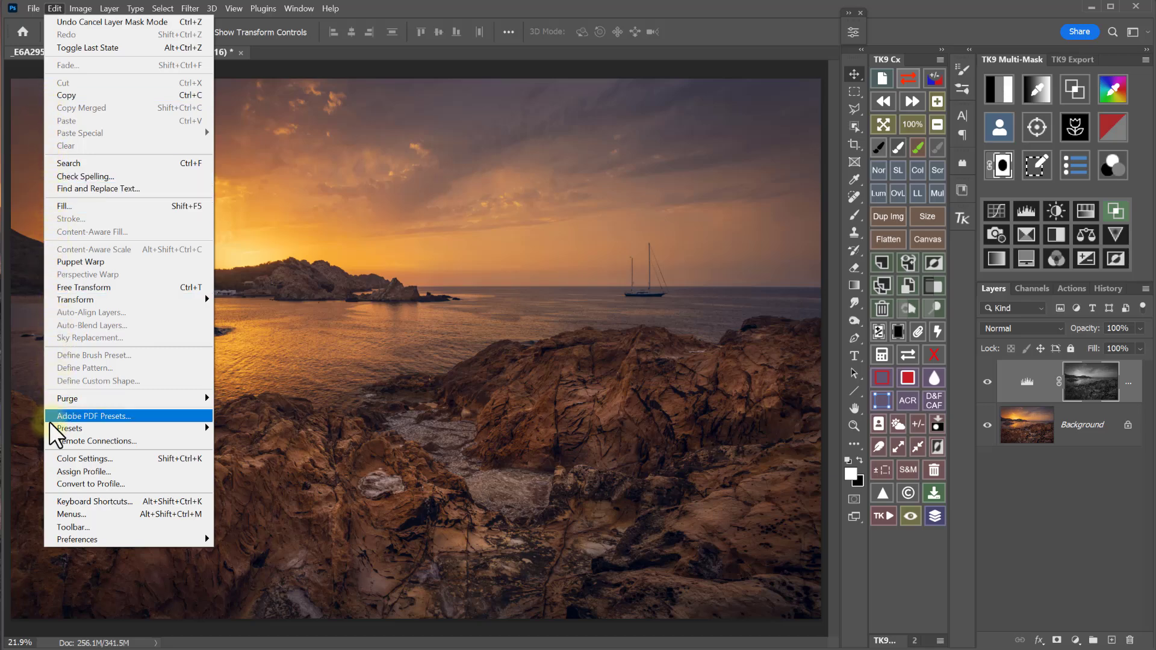
{"action": "left_click", "coordinate": [50, 460]}
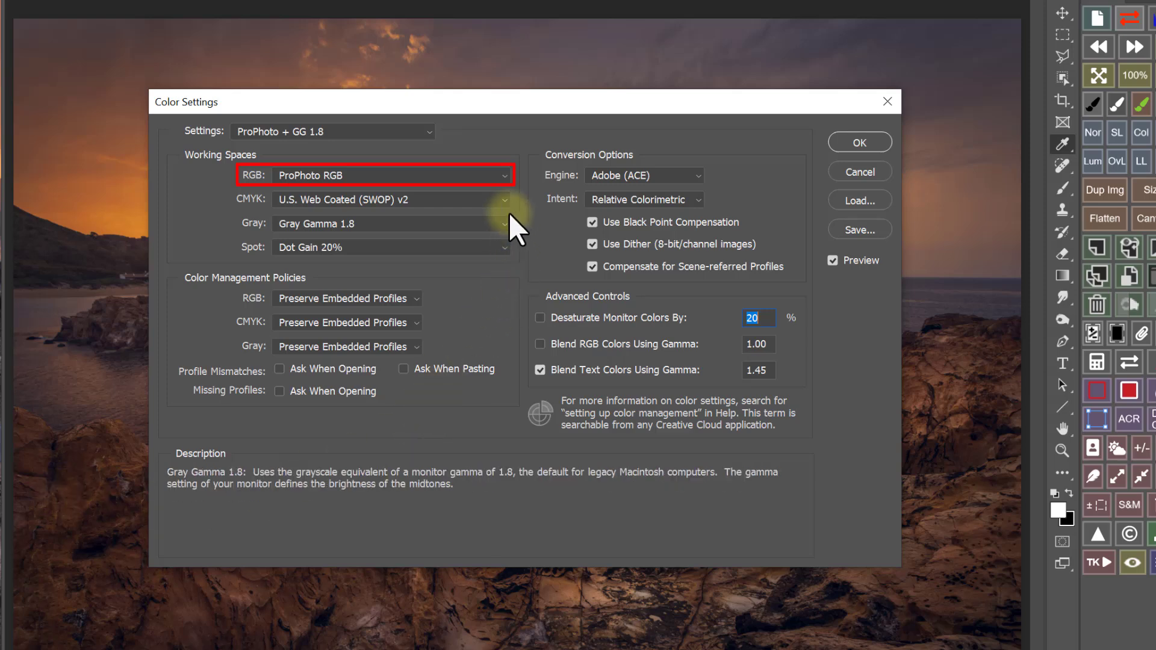
{"action": "left_click", "coordinate": [505, 176]}
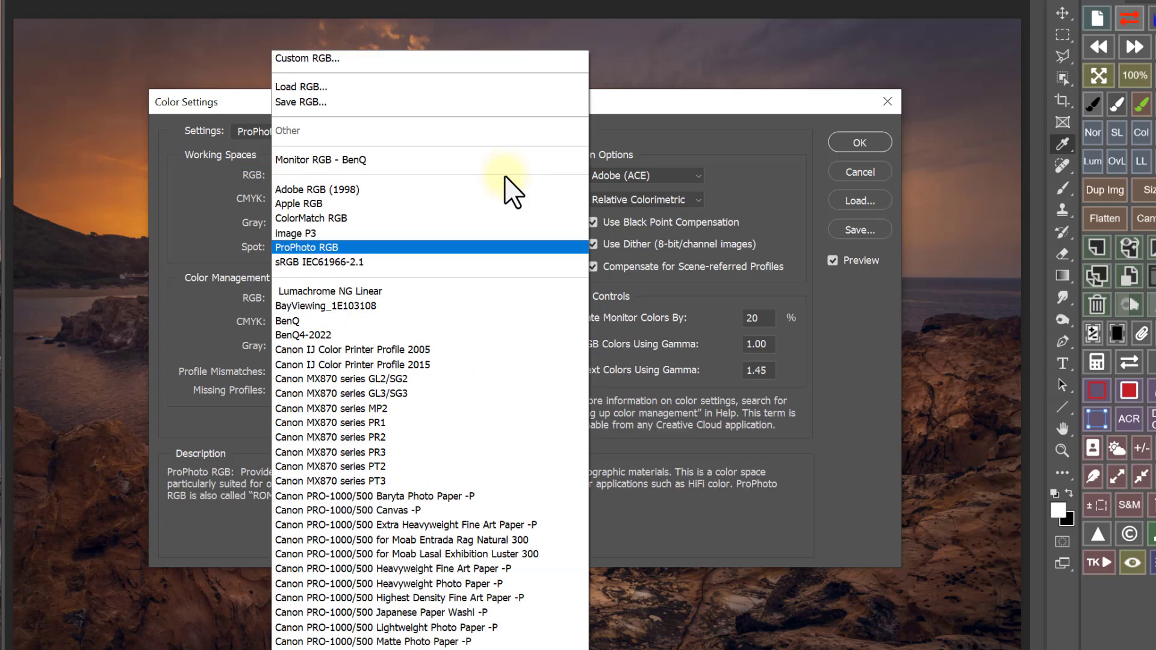
{"action": "left_click", "coordinate": [515, 250]}
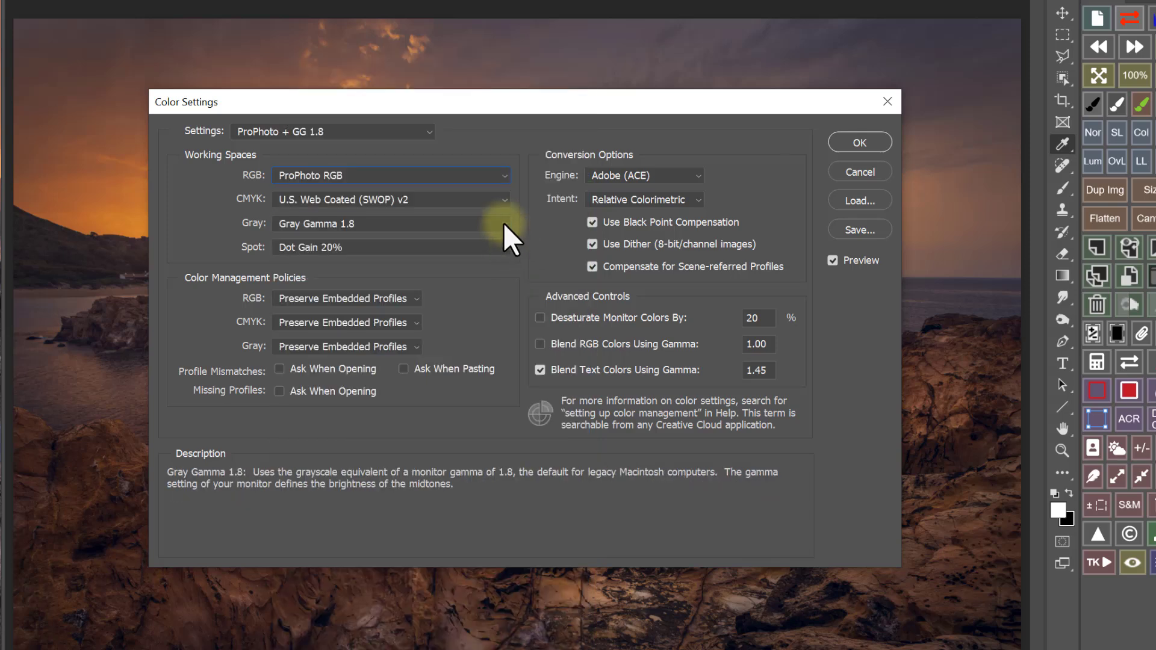
{"action": "left_click", "coordinate": [503, 222]}
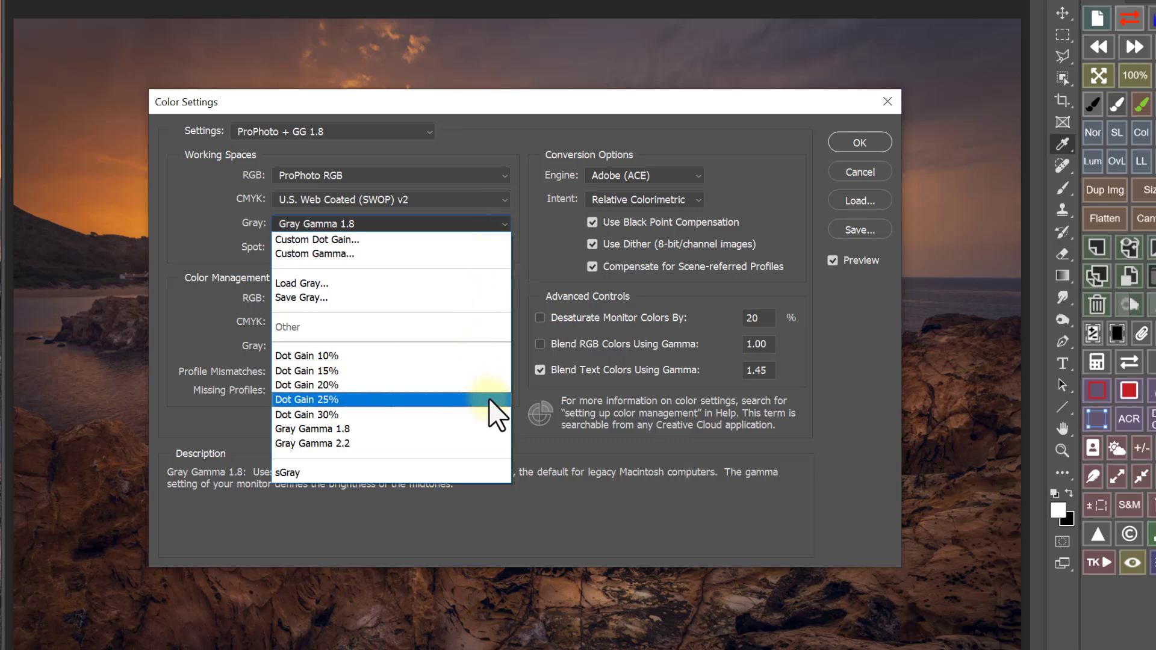
{"action": "left_click", "coordinate": [489, 425]}
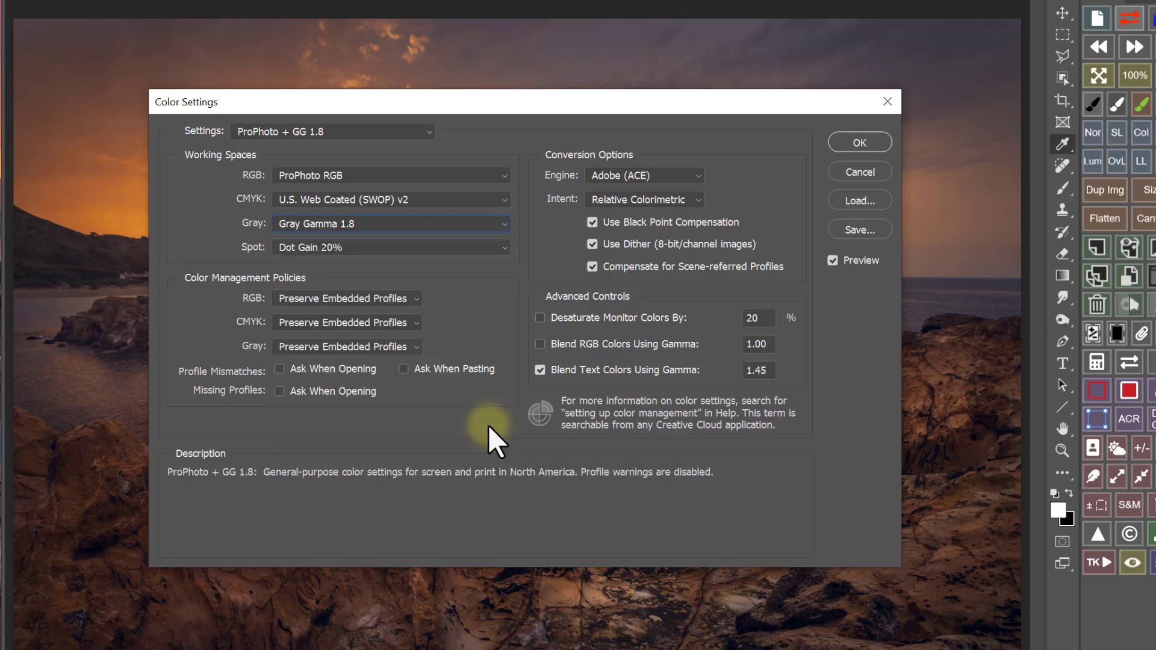
Set the RGB working space to Adobe RGB (1998) and the gray working space to Gray Gamma 2.2
{"action": "left_click", "coordinate": [504, 176]}
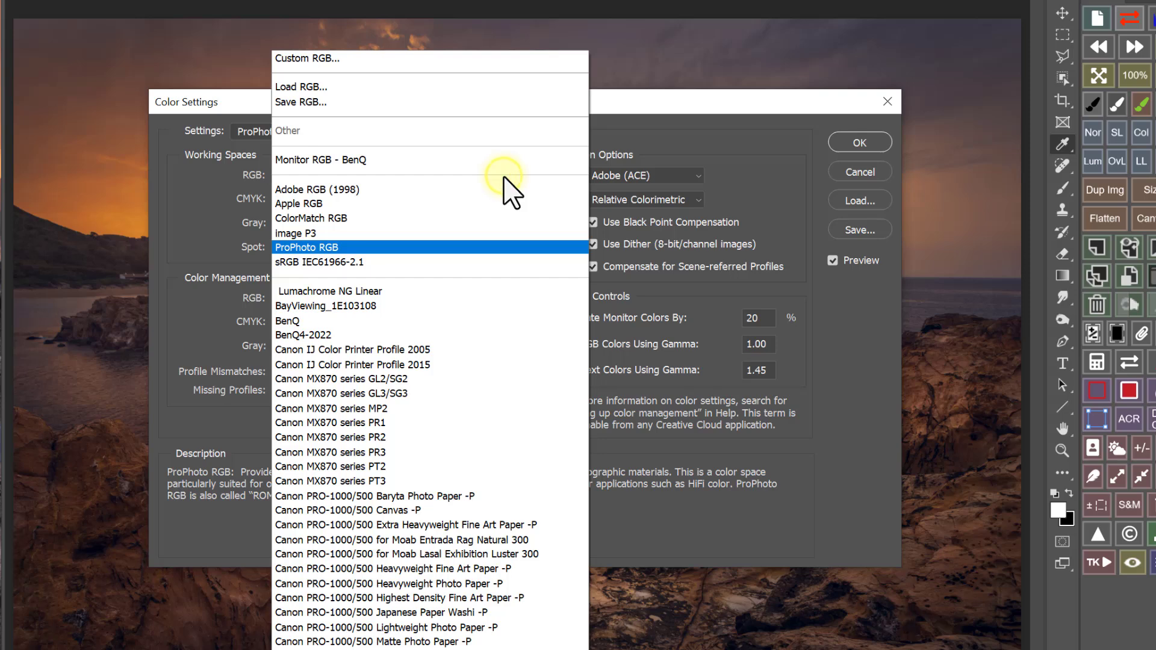
{"action": "left_click", "coordinate": [501, 190]}
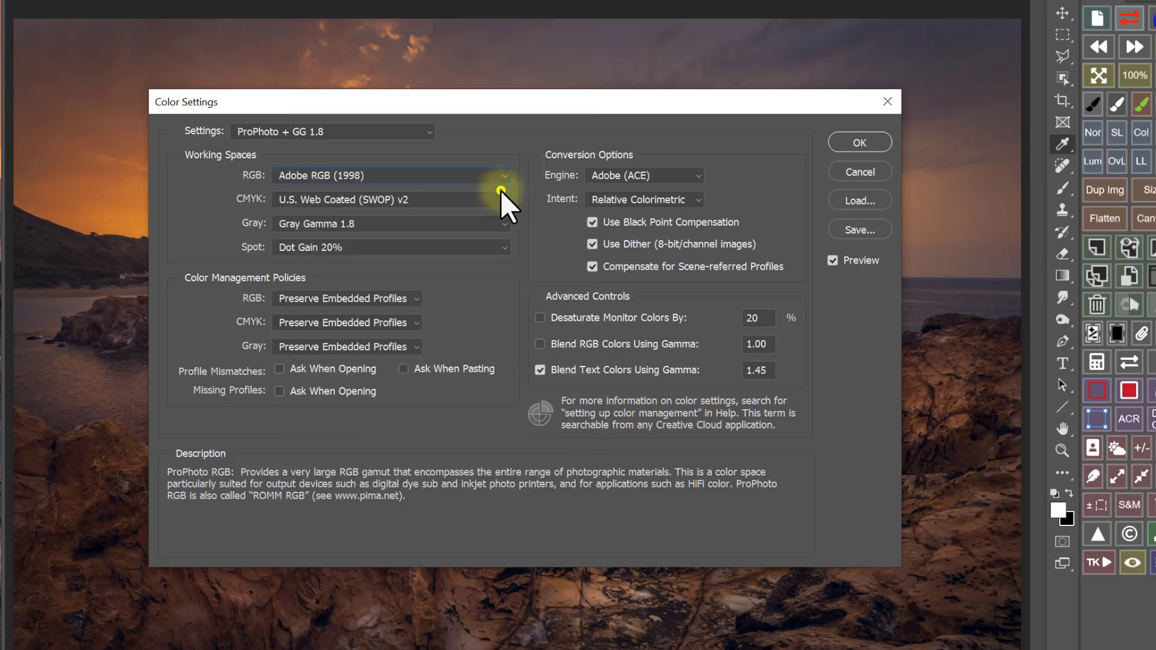
{"action": "left_click", "coordinate": [503, 224]}
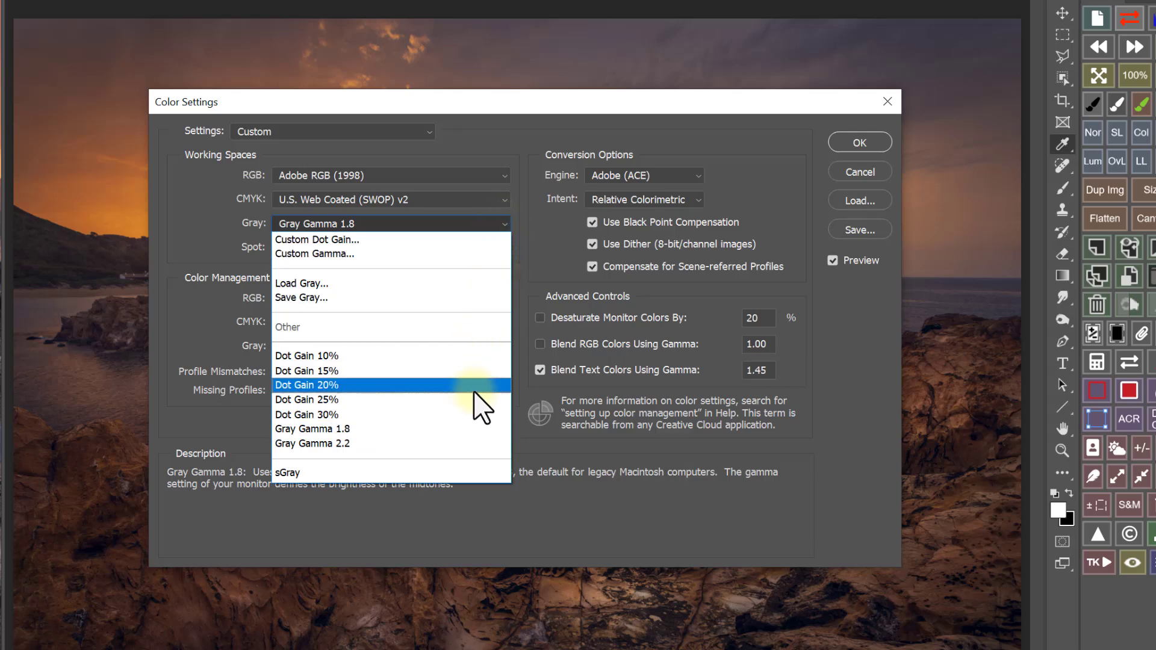
{"action": "left_click", "coordinate": [494, 447]}
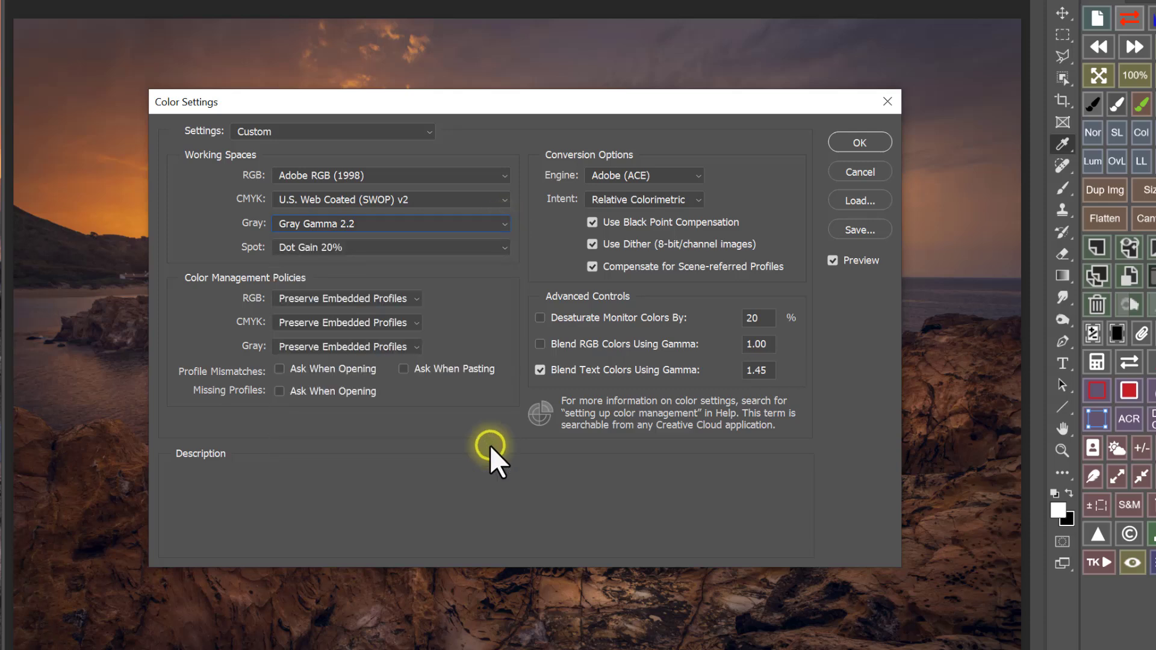
Set the RGB working space to sRGB IEC61966-2.1 and the gray working space to sGray
{"action": "left_click", "coordinate": [504, 175]}
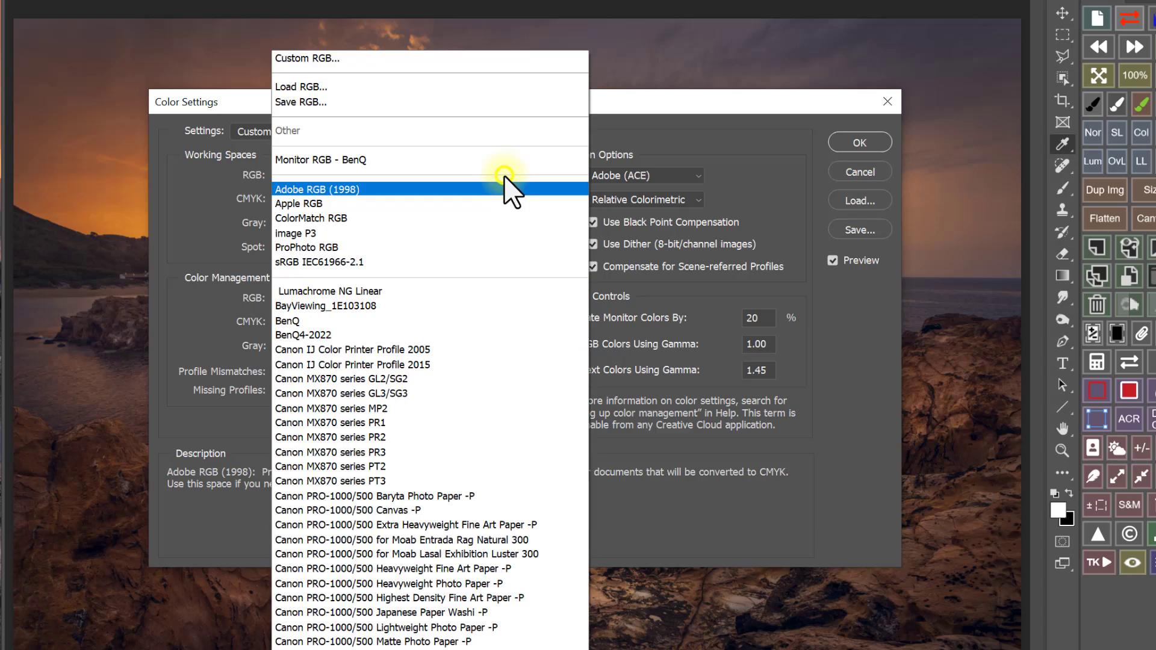
{"action": "left_click", "coordinate": [515, 263]}
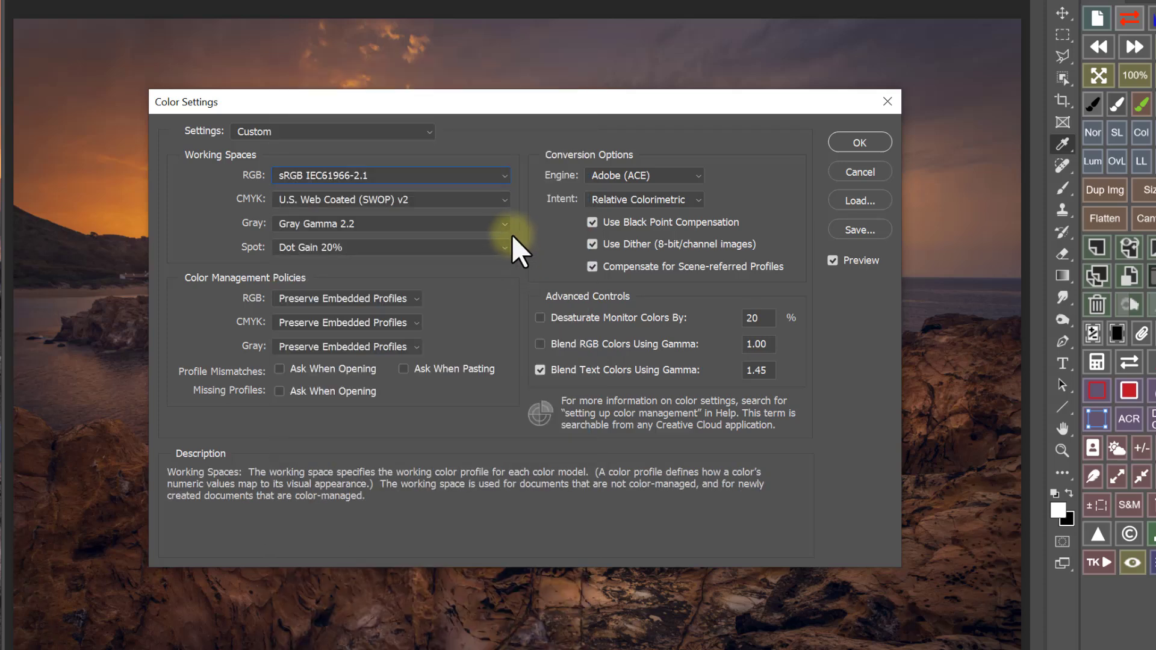
{"action": "left_click", "coordinate": [503, 221]}
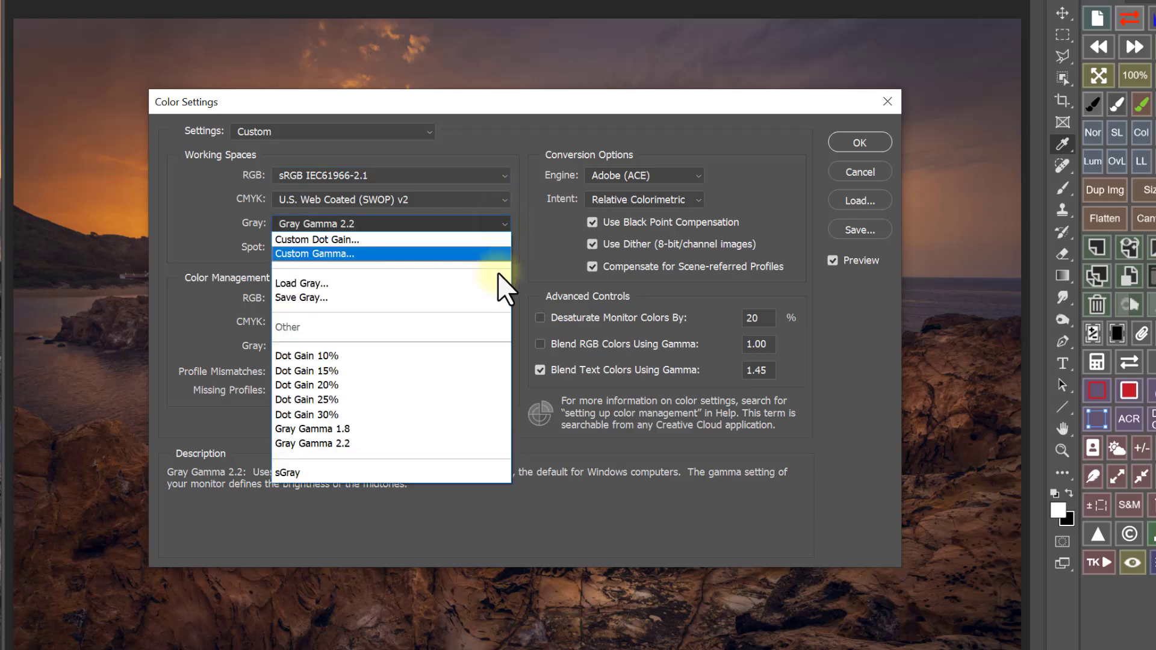
{"action": "left_click", "coordinate": [498, 472]}
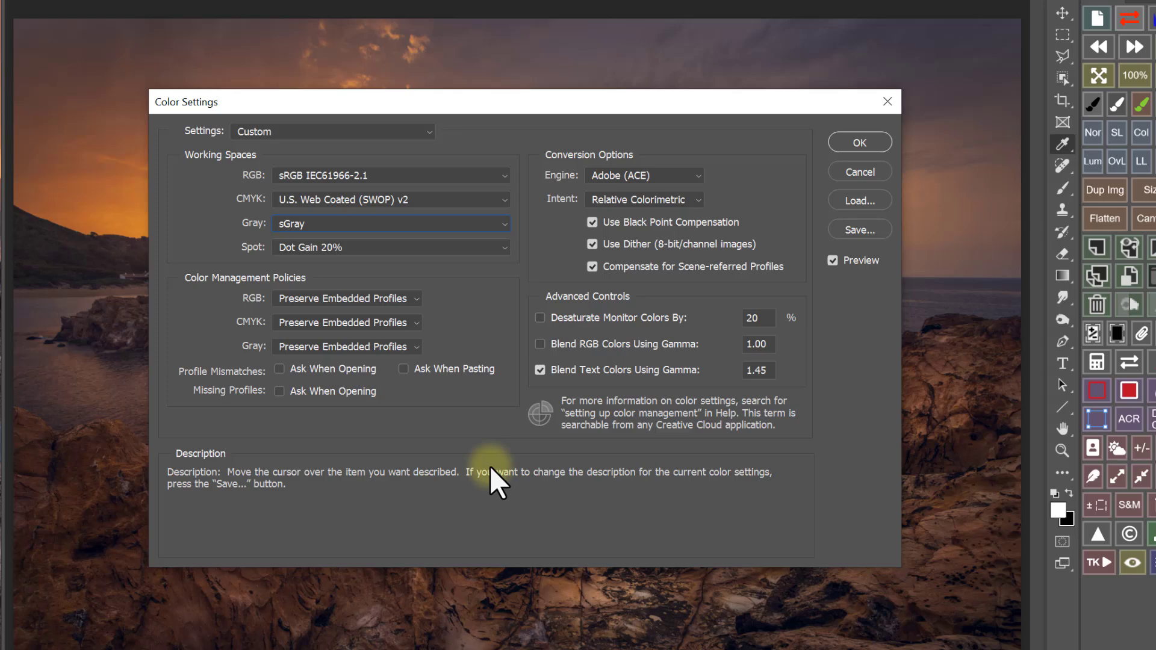
Return the RGB working space to ProPhoto RGB and the gray working space to Gray Gamma 1.8
{"action": "left_click", "coordinate": [504, 174]}
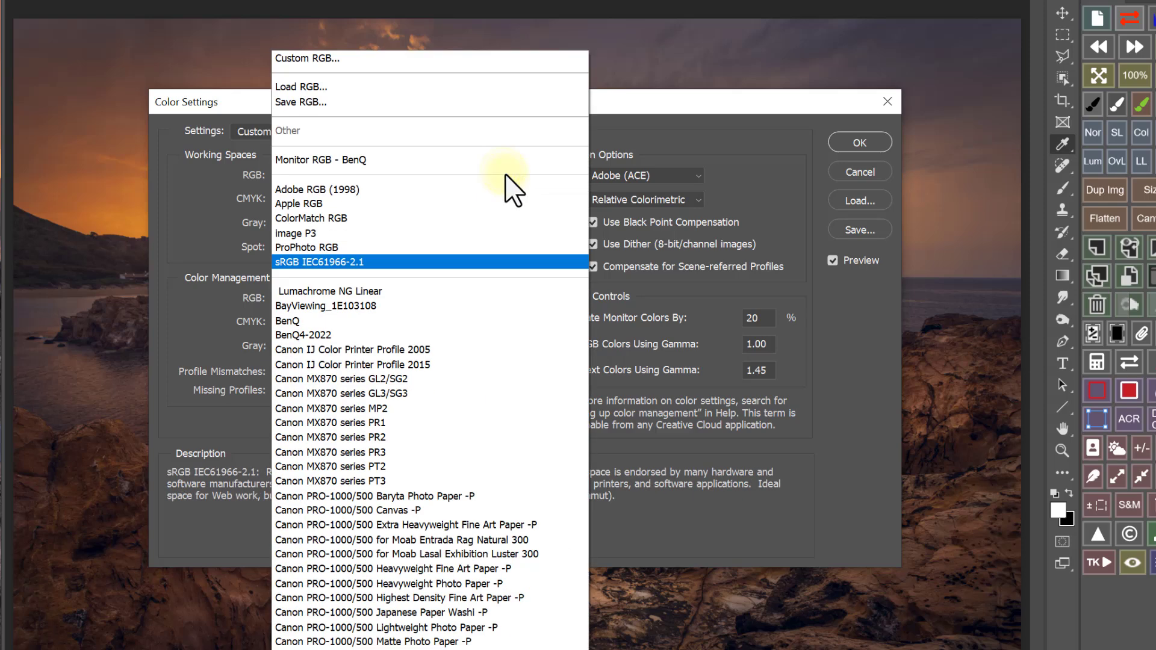
{"action": "left_click", "coordinate": [509, 247]}
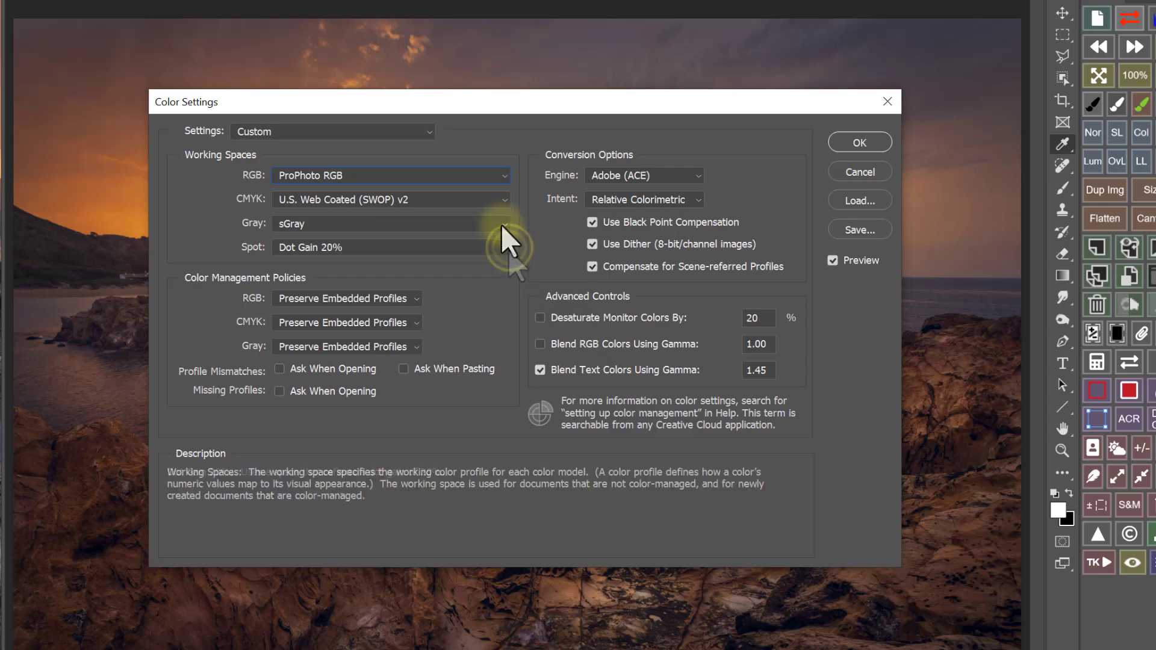
{"action": "left_click", "coordinate": [503, 224]}
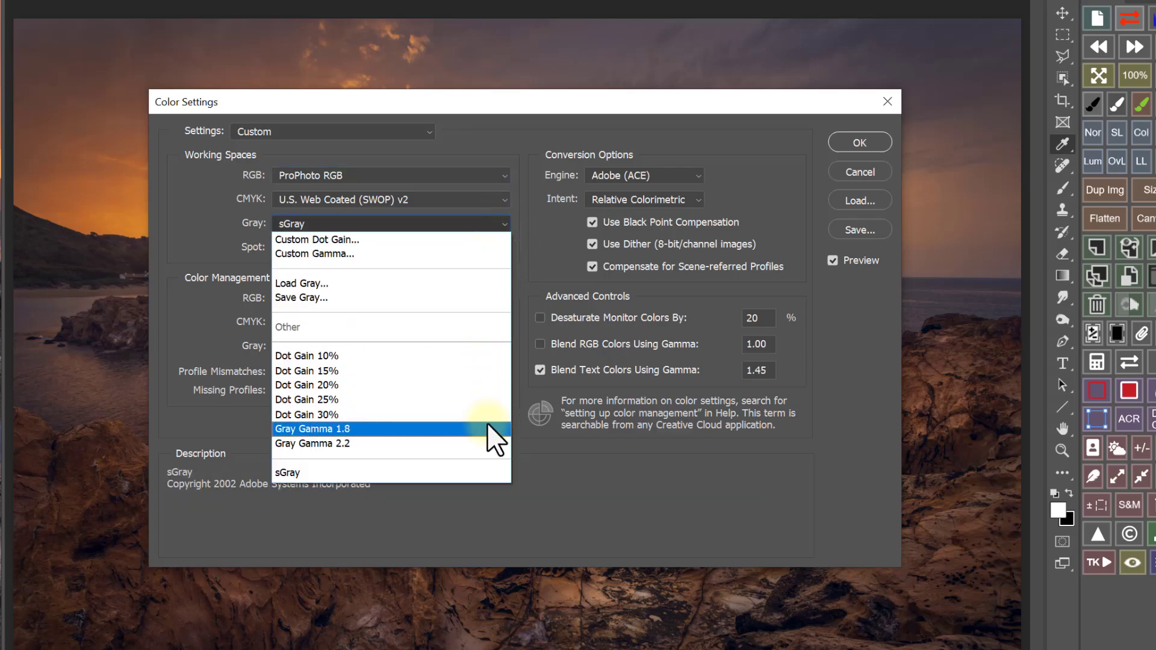
{"action": "left_click", "coordinate": [487, 429]}
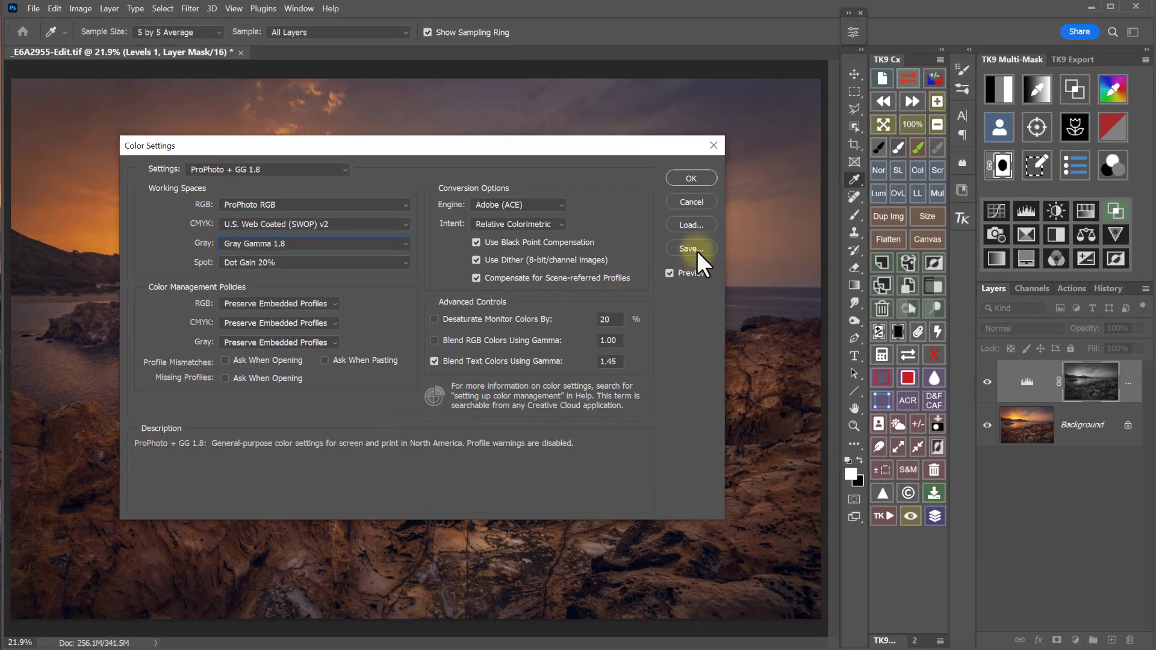
Save the color settings as ProPhoto + GG 1.8.CSF and choose the ProPhoto + GG 1.8 settings preset
{"action": "left_click", "coordinate": [697, 249]}
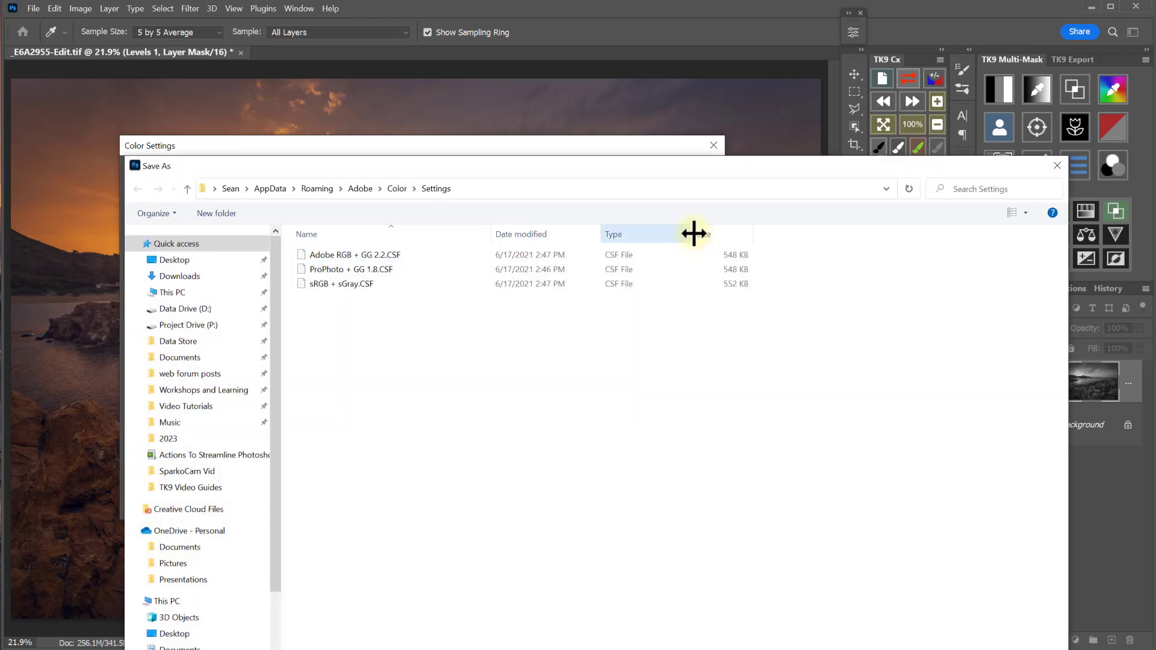
{"action": "left_click_drag", "start_coordinate": [705, 163], "coordinate": [667, 29]}
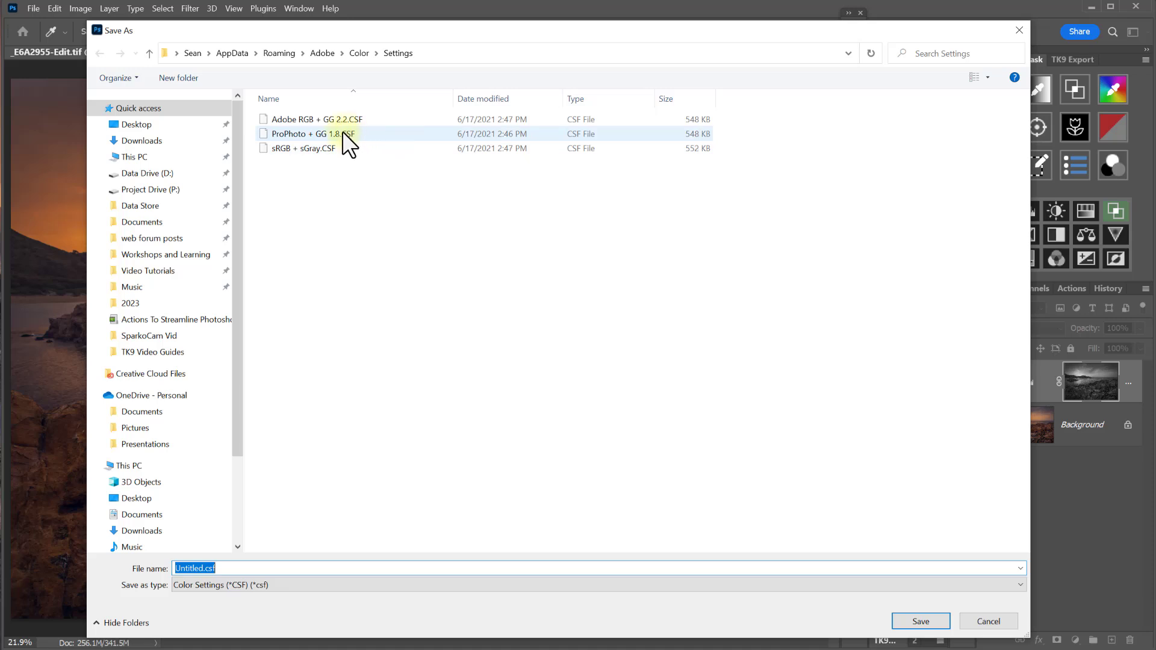
{"action": "left_click", "coordinate": [362, 134]}
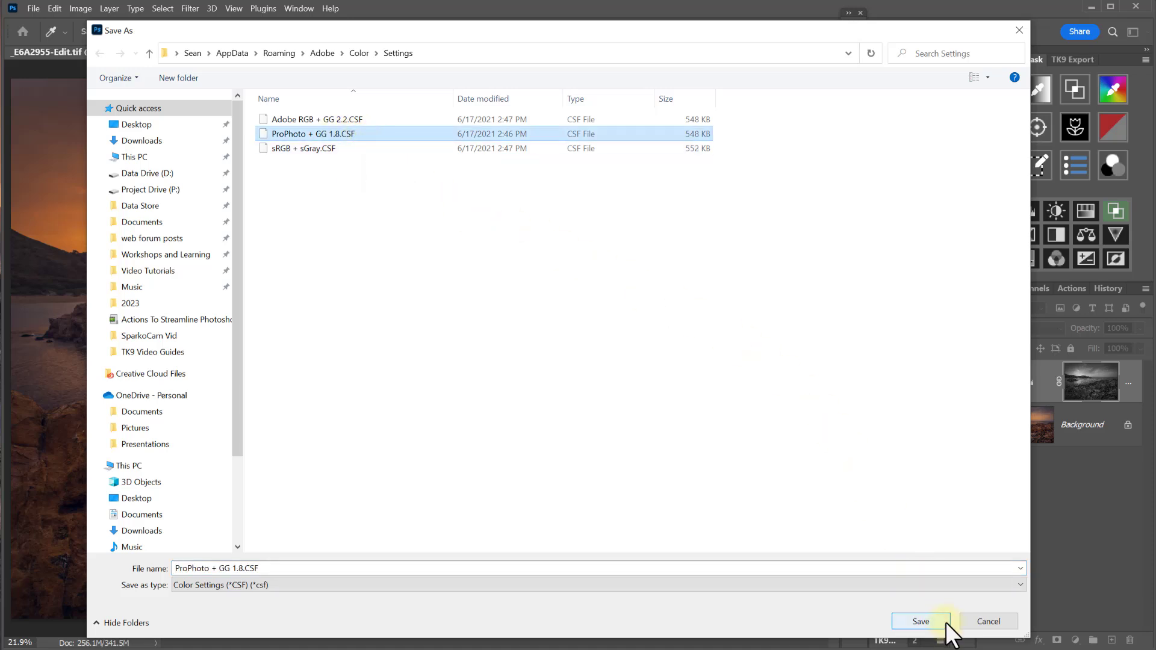
{"action": "left_click", "coordinate": [942, 623]}
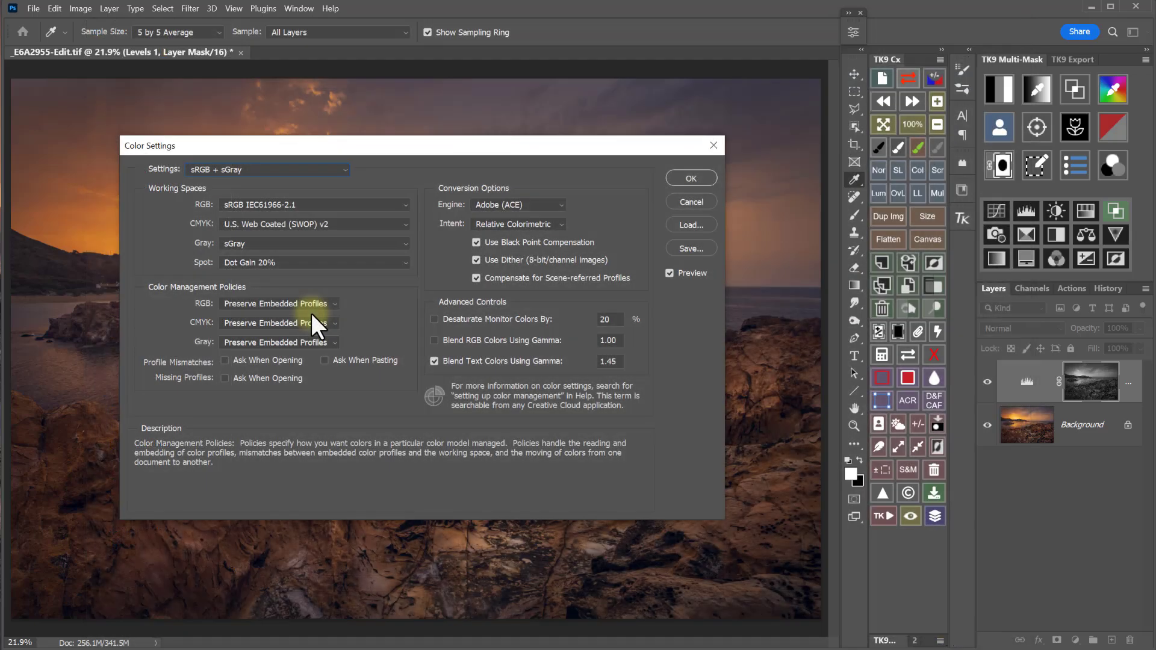
{"action": "left_click", "coordinate": [344, 171]}
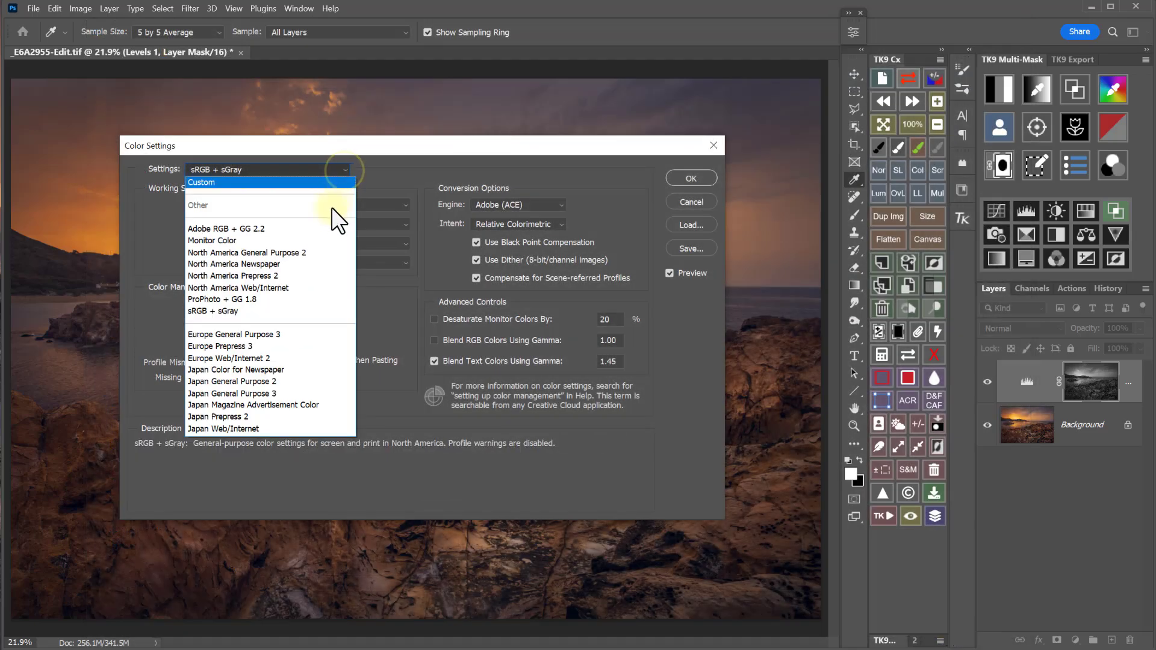
{"action": "left_click", "coordinate": [315, 300]}
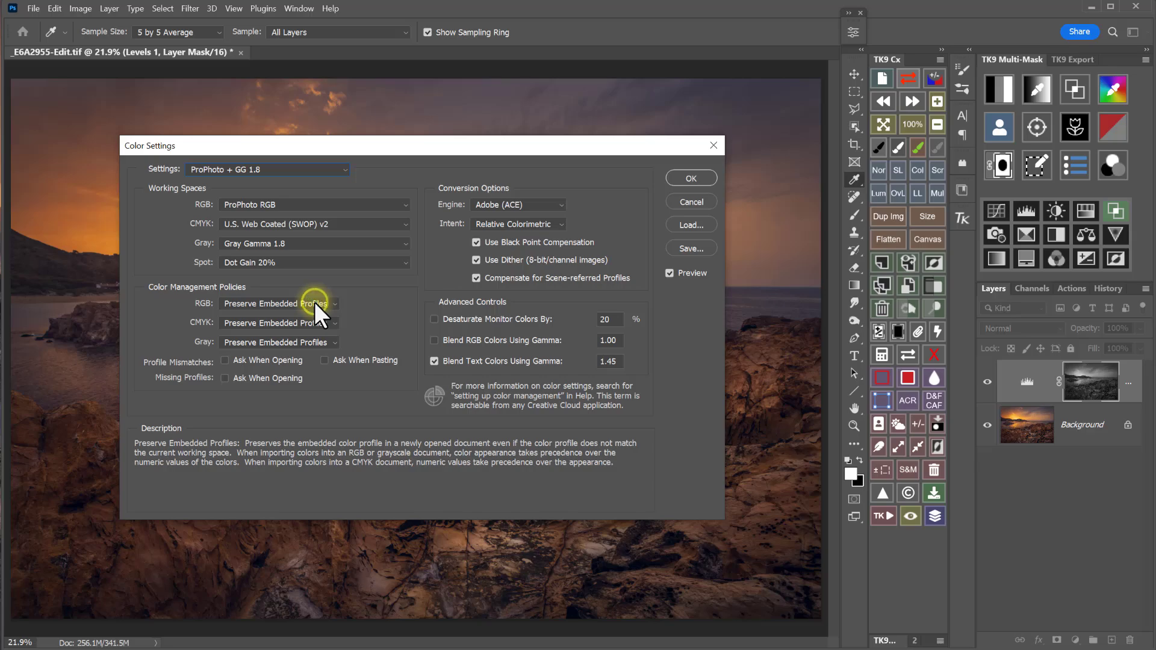